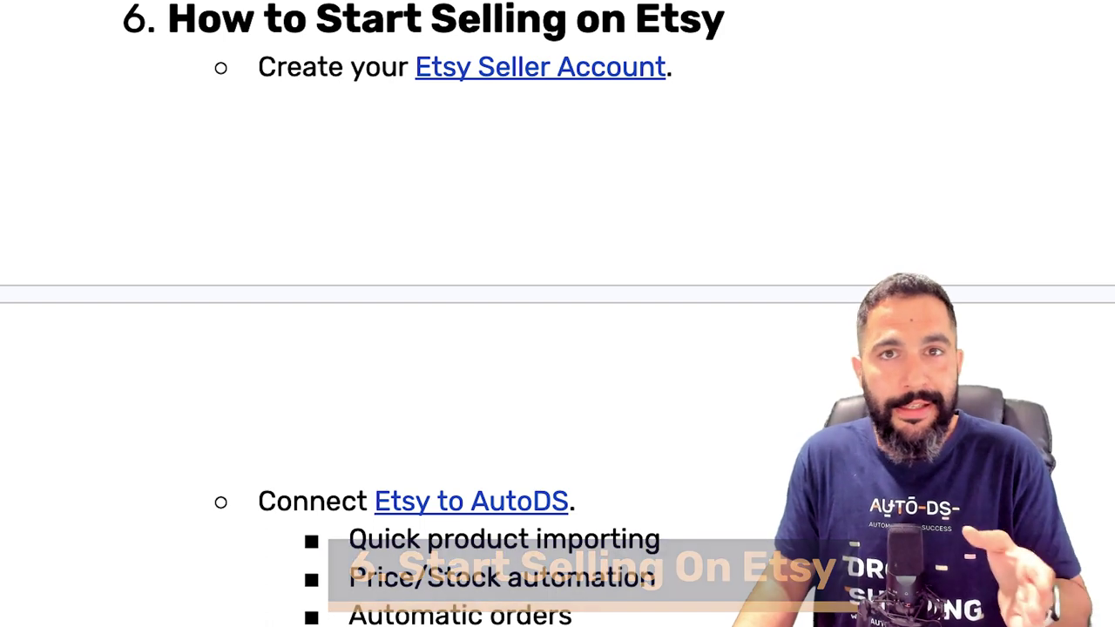
- Review the Lepro LED strip order's details, order information and supplier product link
scroll(557, 348, down, 10)
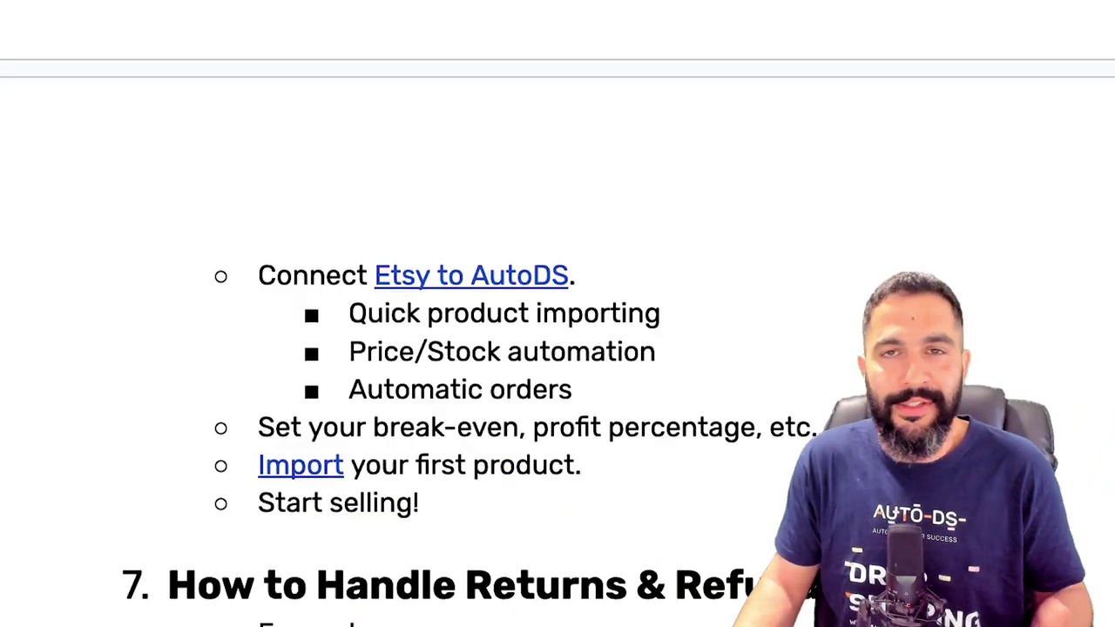
scroll(557, 348, up, 2)
scroll(558, 348, up, 3)
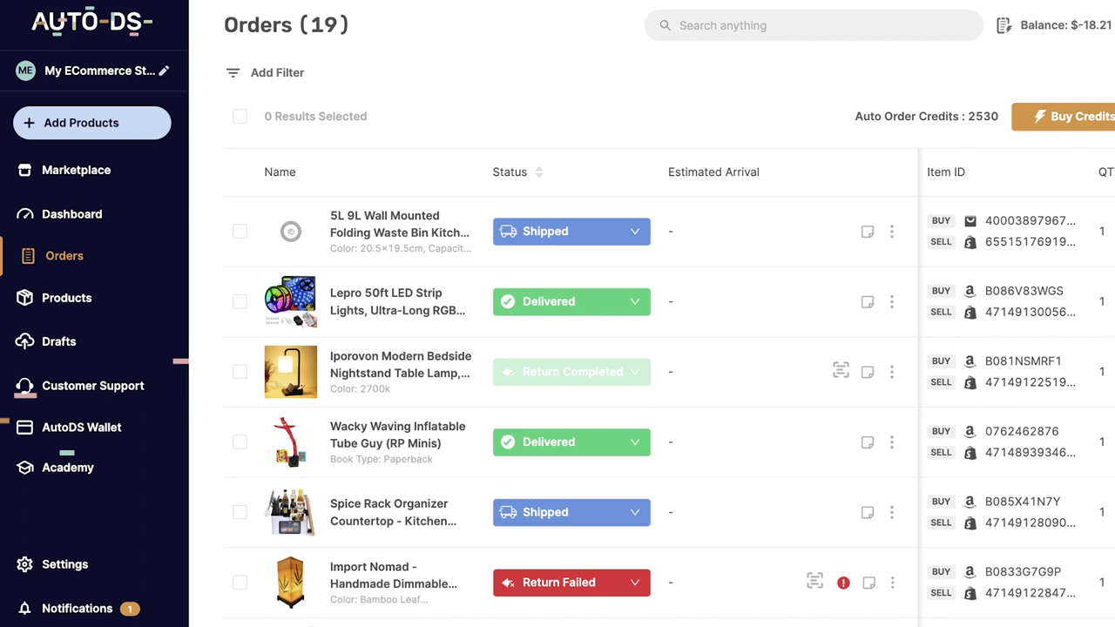
scroll(557, 348, down, 1)
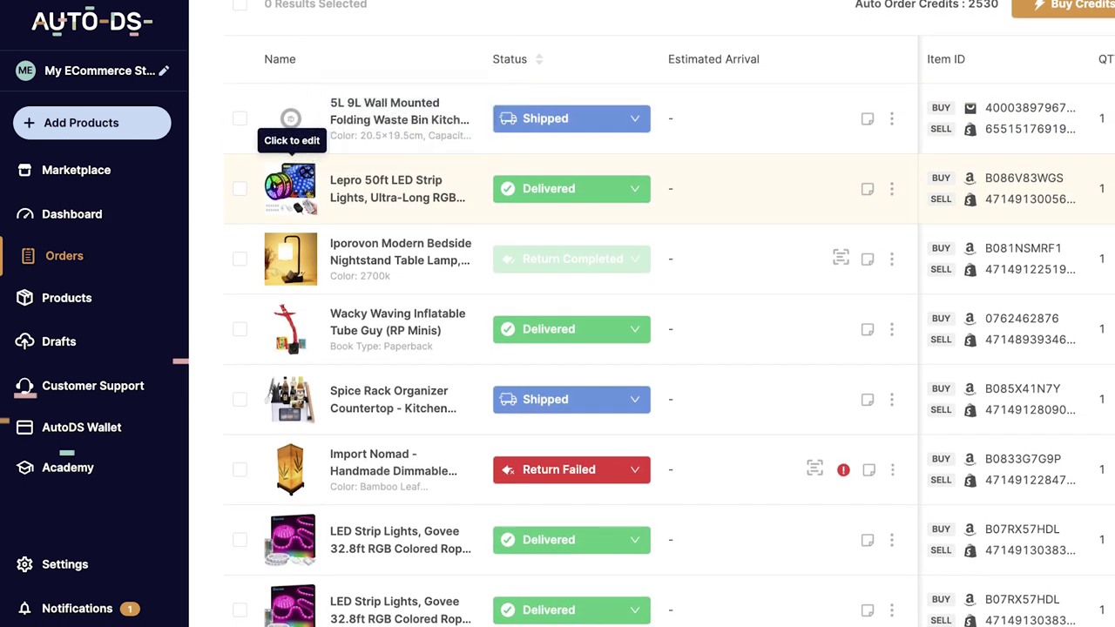
click(290, 186)
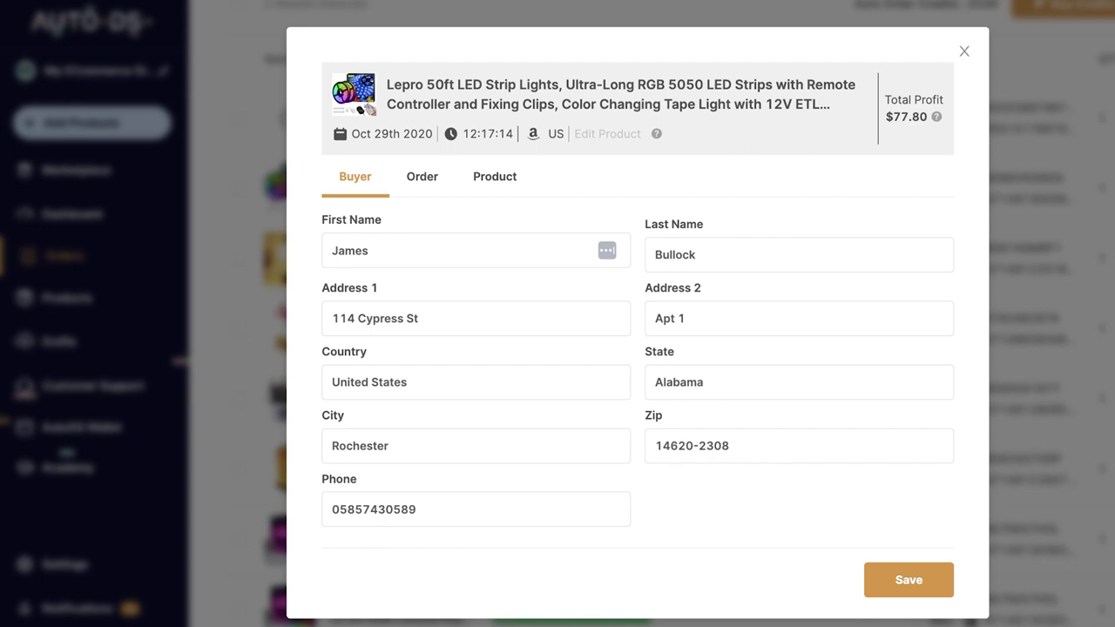
click(421, 176)
click(489, 142)
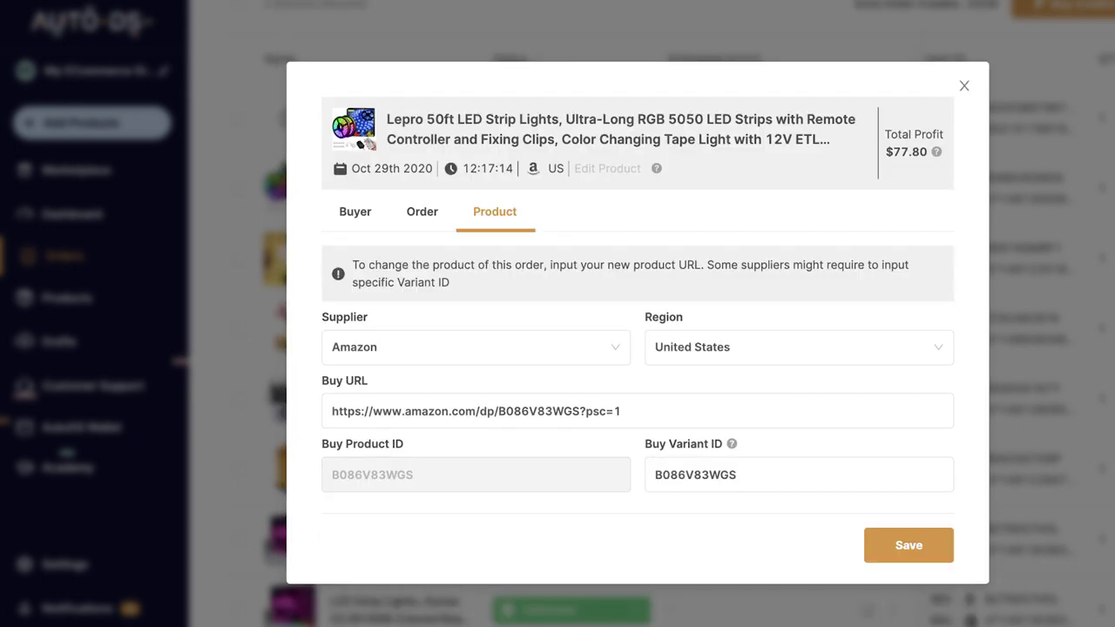
click(964, 85)
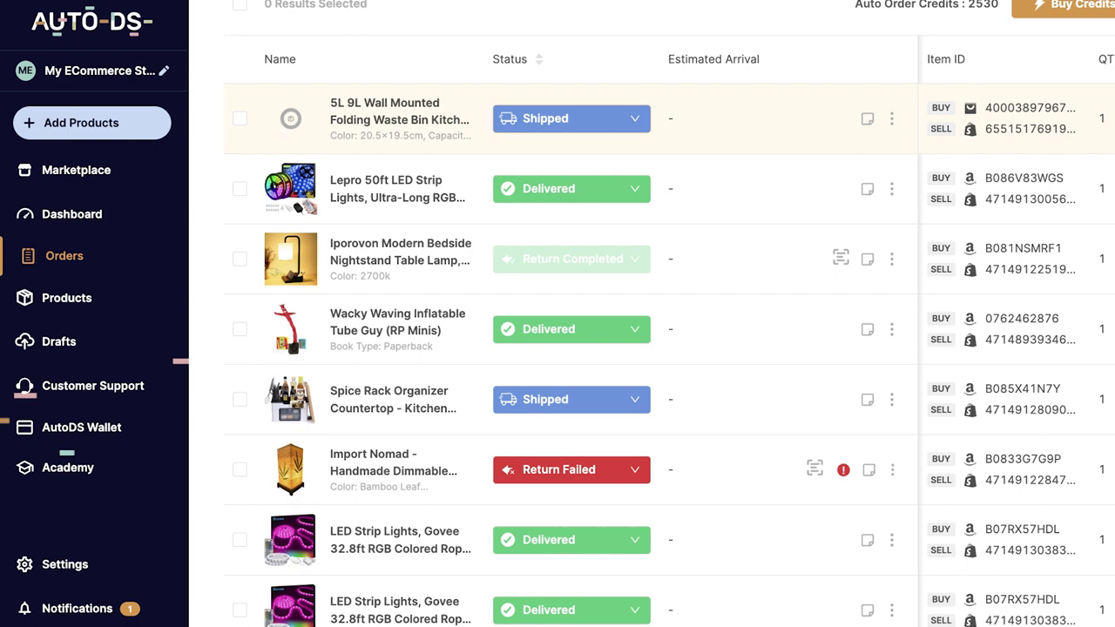
- Check the first order's status choices twice without changes, leaving it Shipped
scroll(575, 333, down, 3)
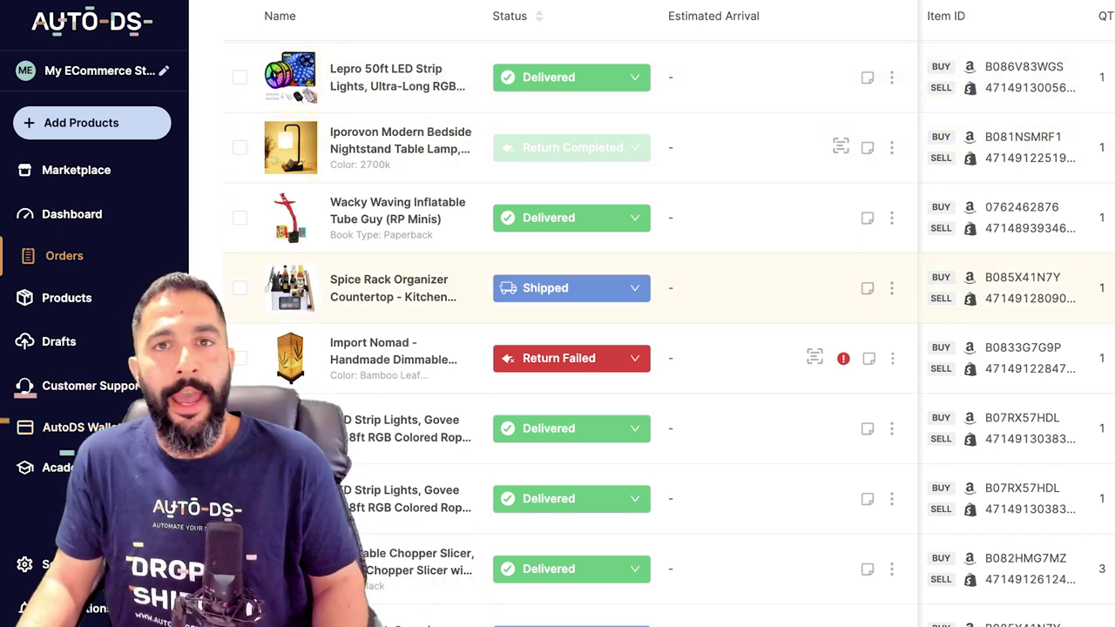
scroll(566, 331, up, 1)
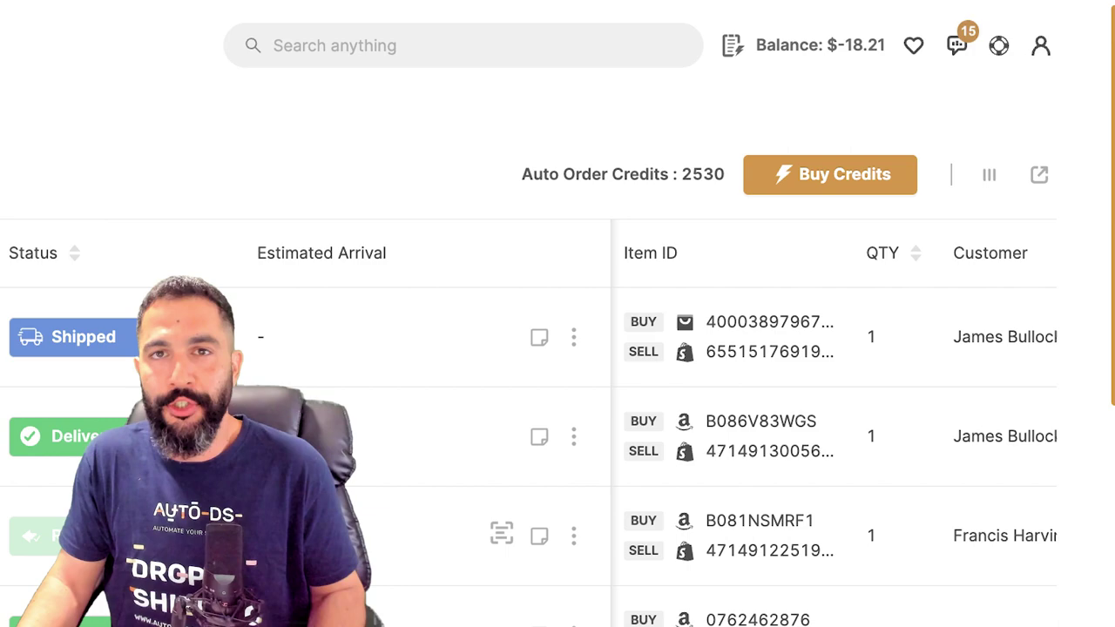
scroll(558, 349, down, 5)
scroll(558, 348, down, 2)
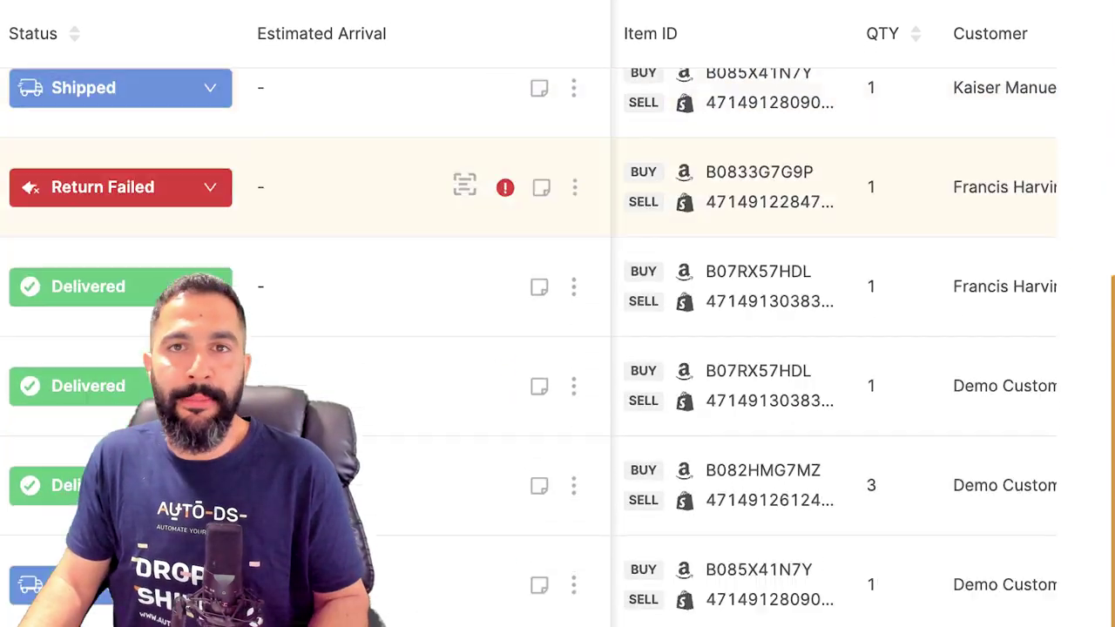
scroll(557, 349, up, 7)
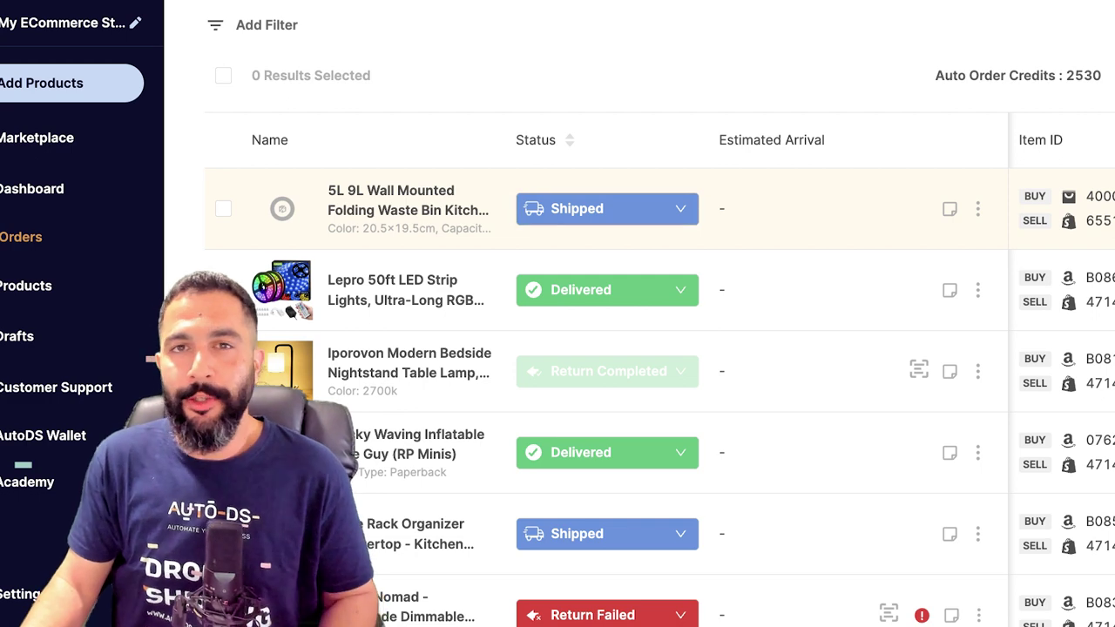
click(607, 208)
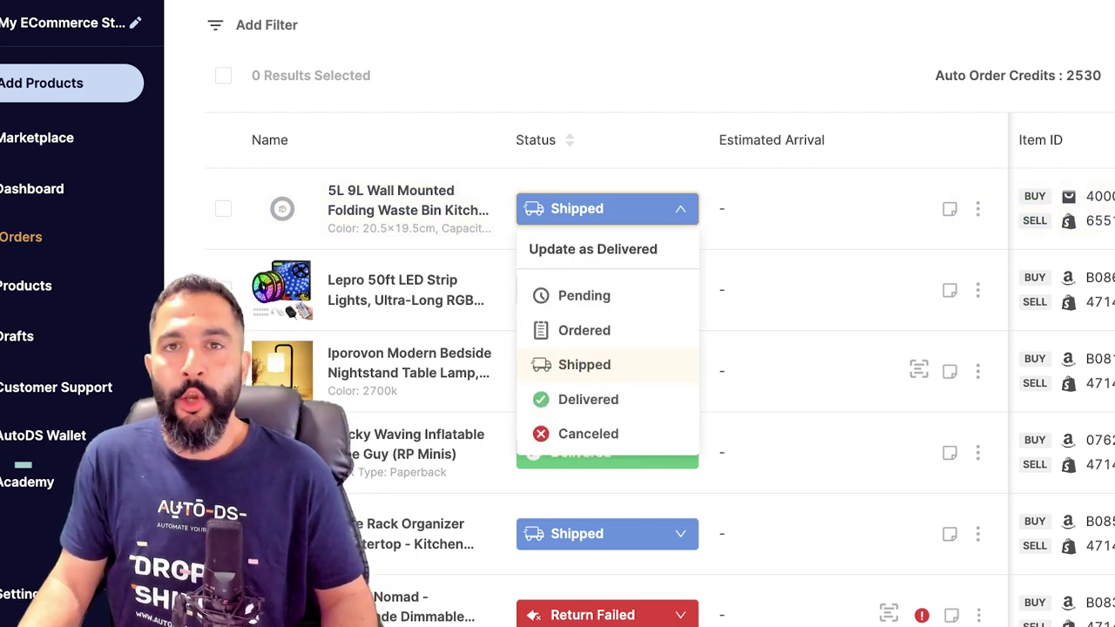
key(Escape)
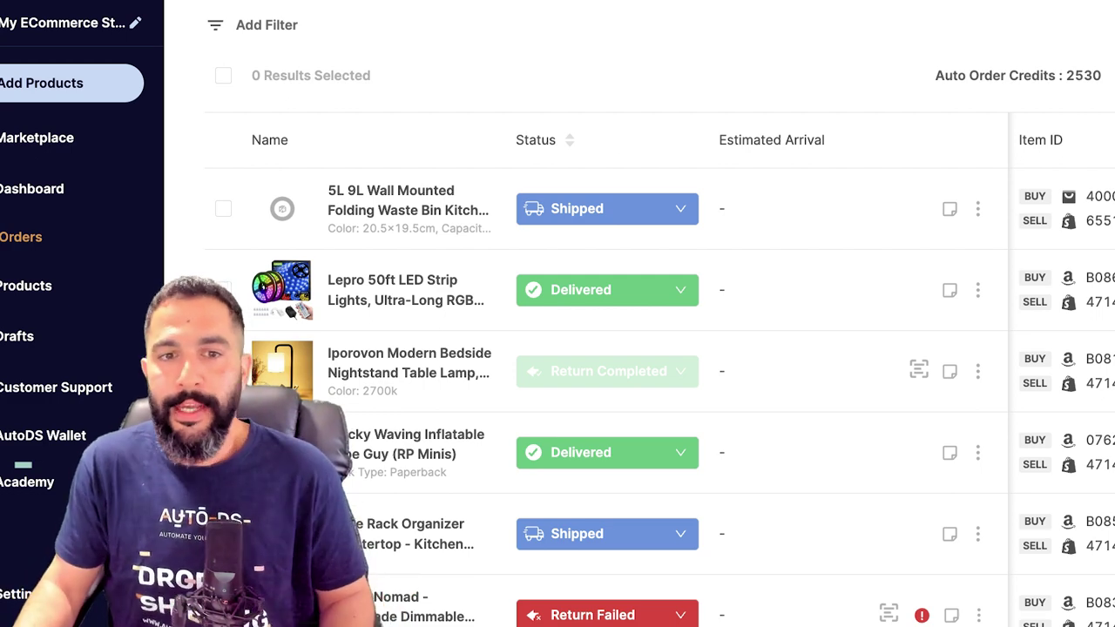
click(608, 209)
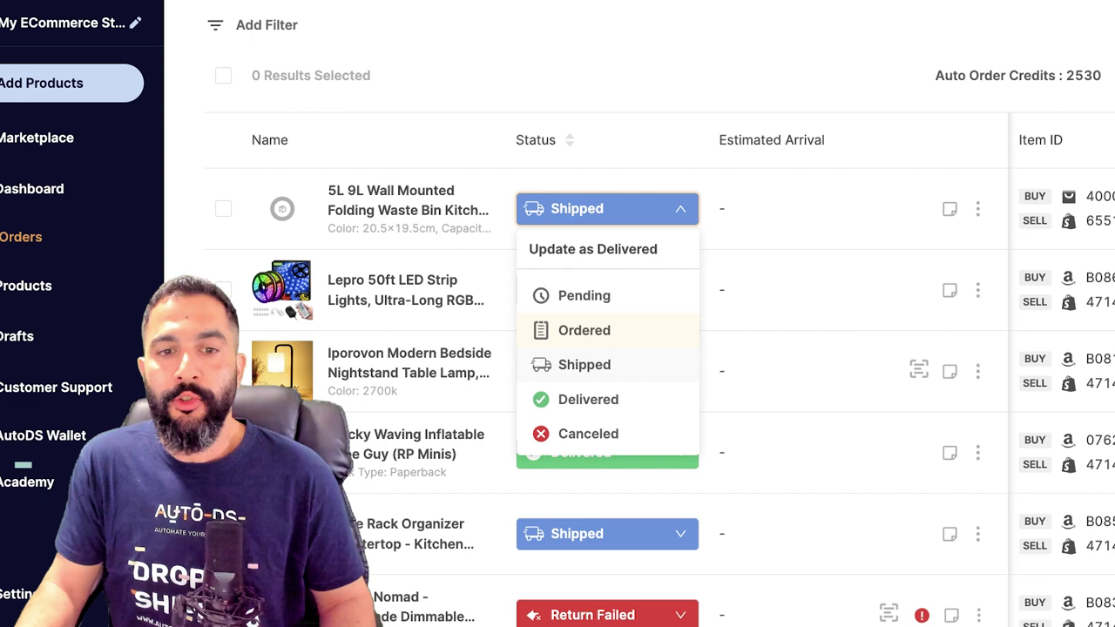
key(Escape)
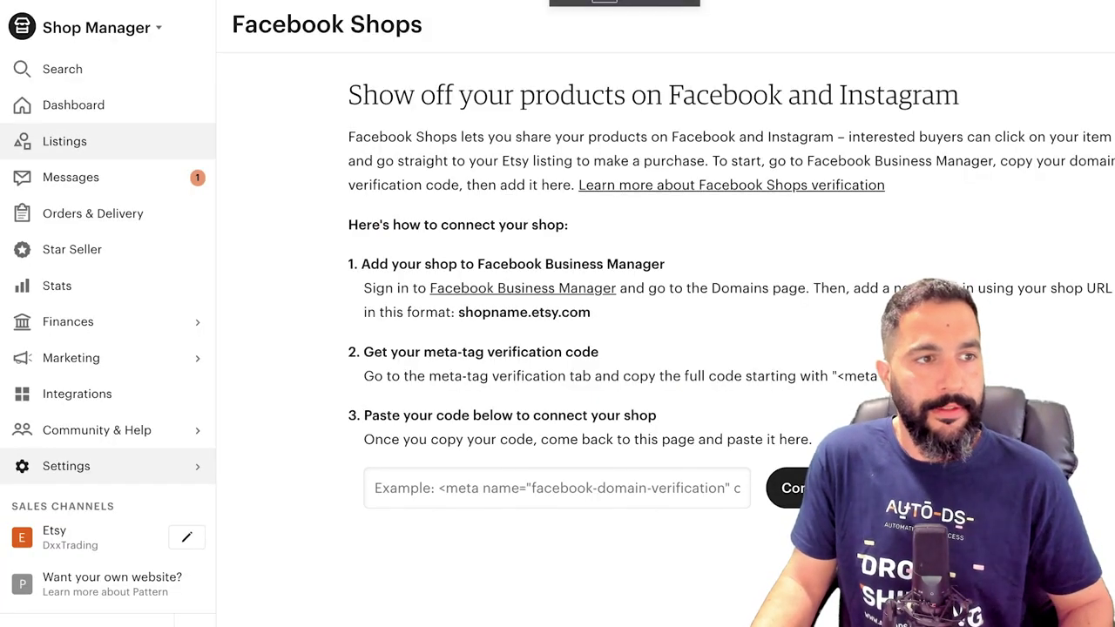
- Switch to Listings in the Etsy Shop Manager sidebar
click(65, 141)
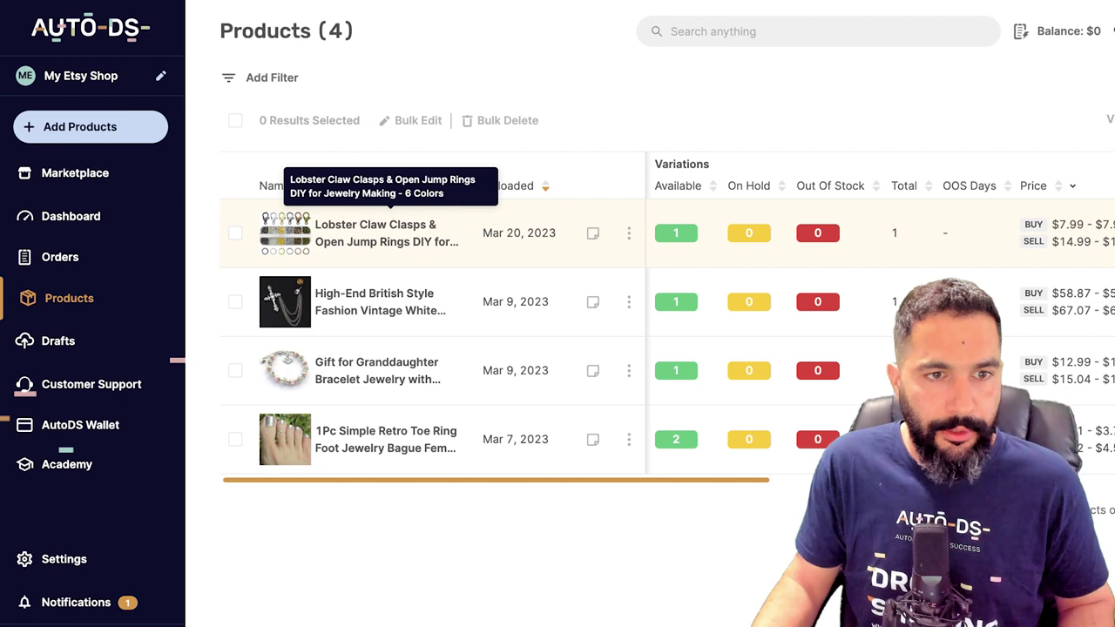
- Open the Lobster Claw Clasps product and browse its Description, Product, Variants and Images tabs
click(386, 232)
click(337, 206)
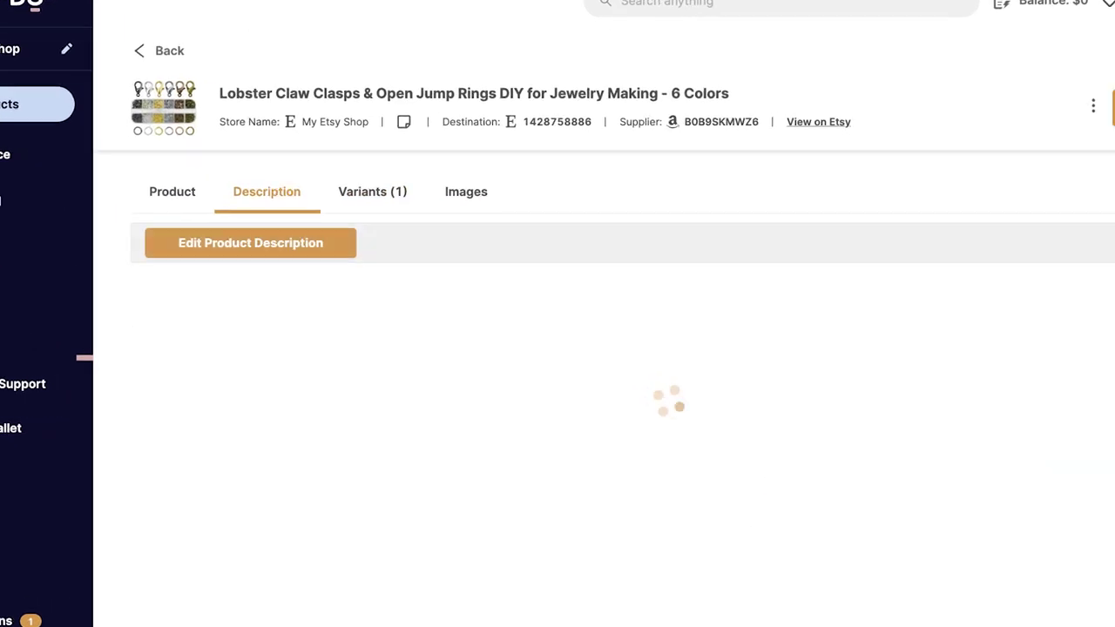
click(248, 205)
scroll(558, 392, down, 1)
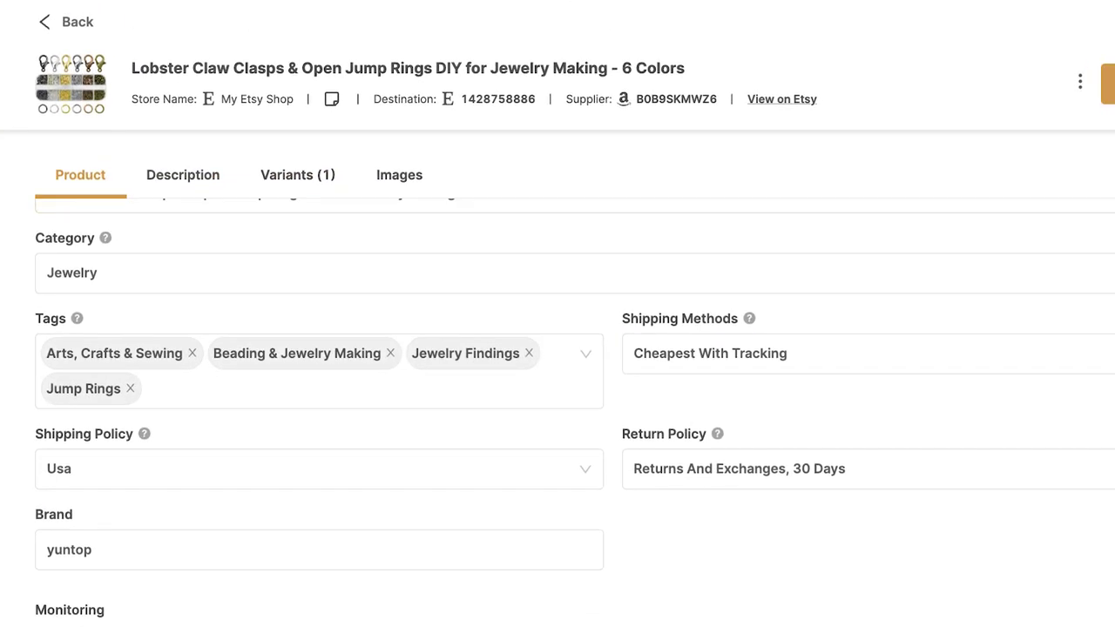
scroll(319, 366, down, 1)
scroll(319, 418, down, 1)
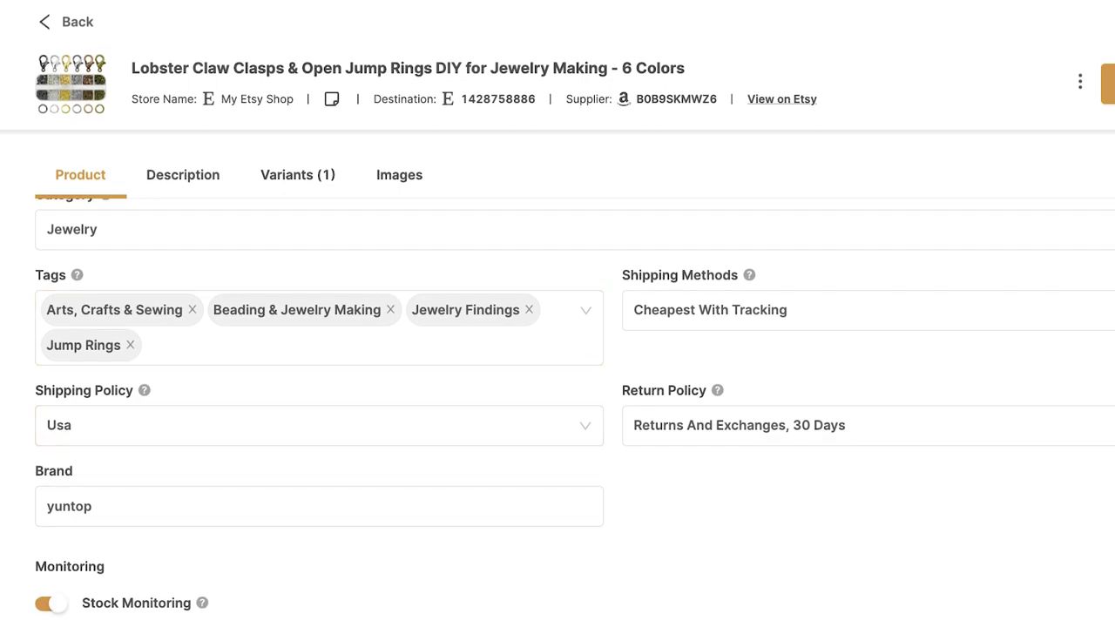
scroll(557, 410, up, 3)
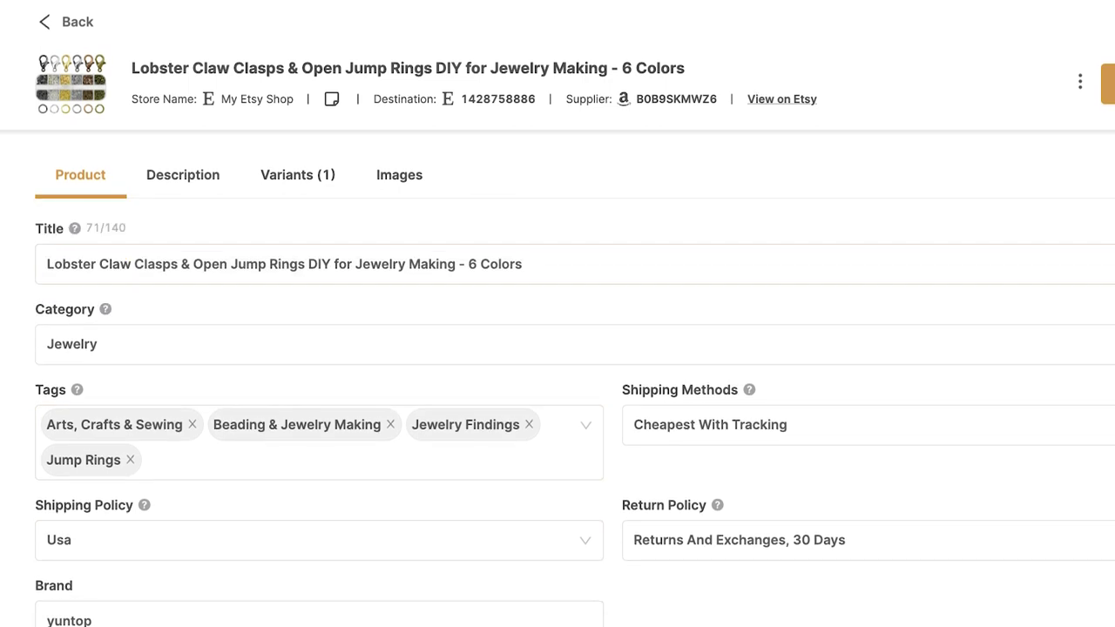
click(183, 174)
click(297, 174)
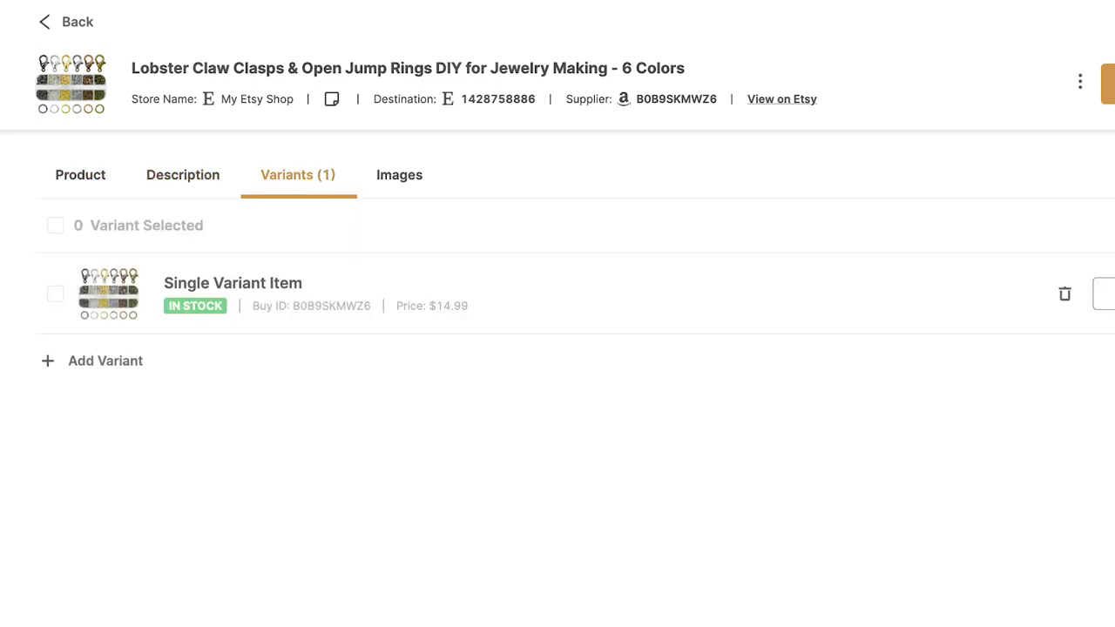
click(399, 174)
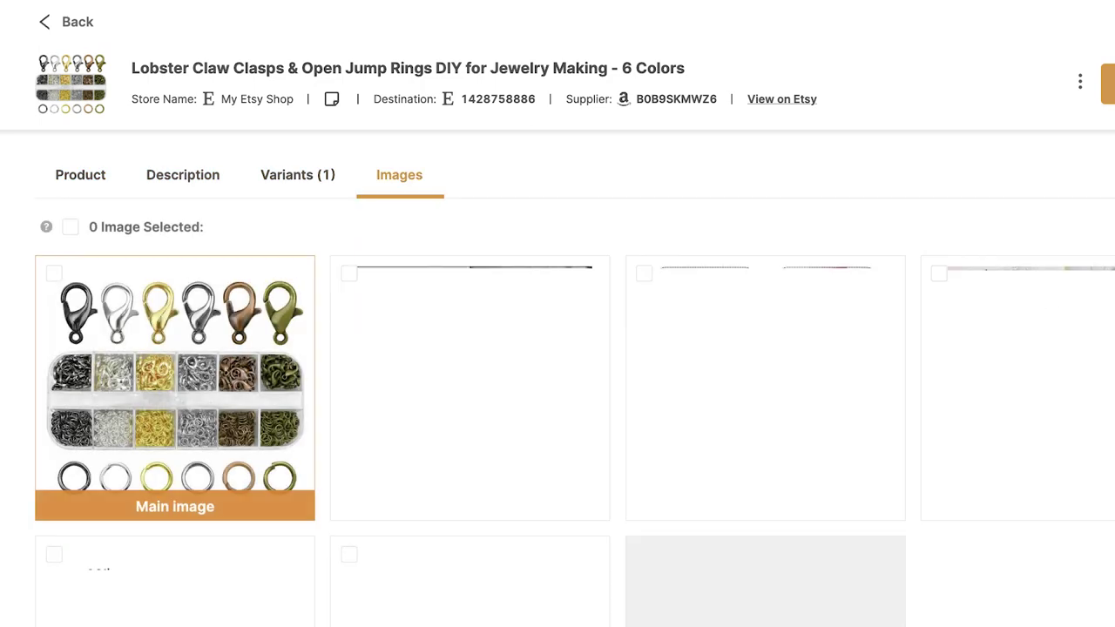
scroll(471, 349, down, 3)
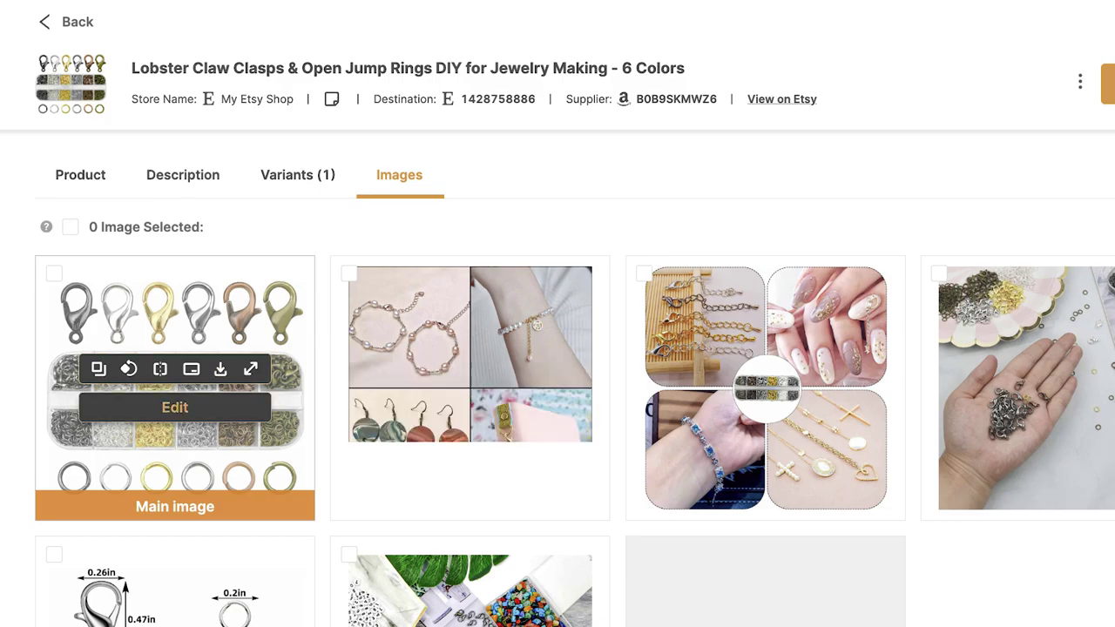
- Preview the Lobster Claw Clasps main image in the image editor
click(174, 349)
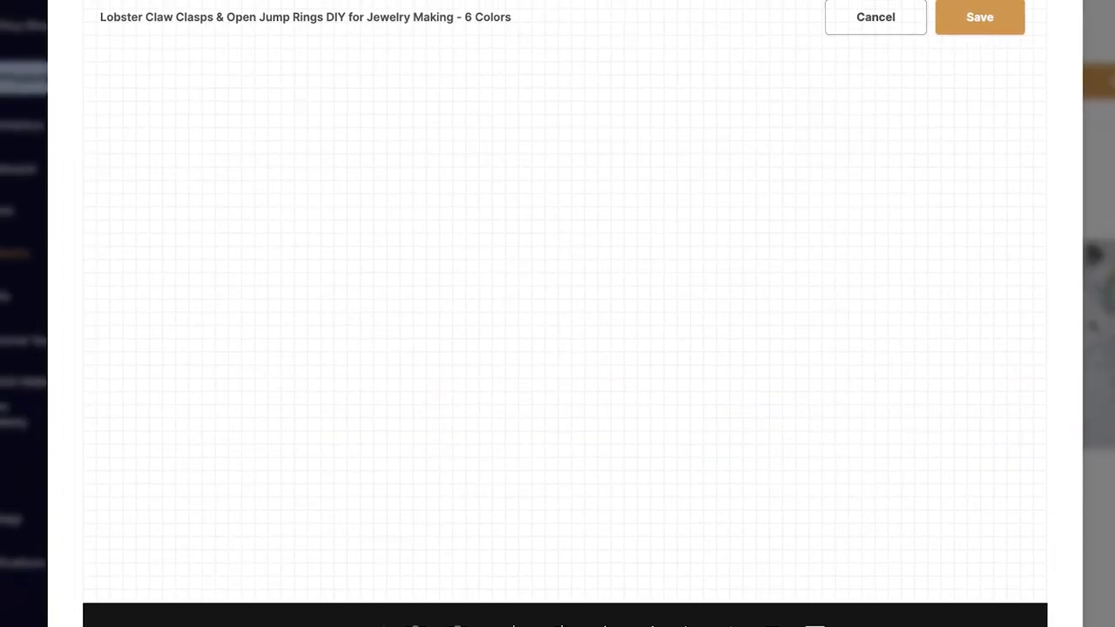
scroll(566, 348, down, 2)
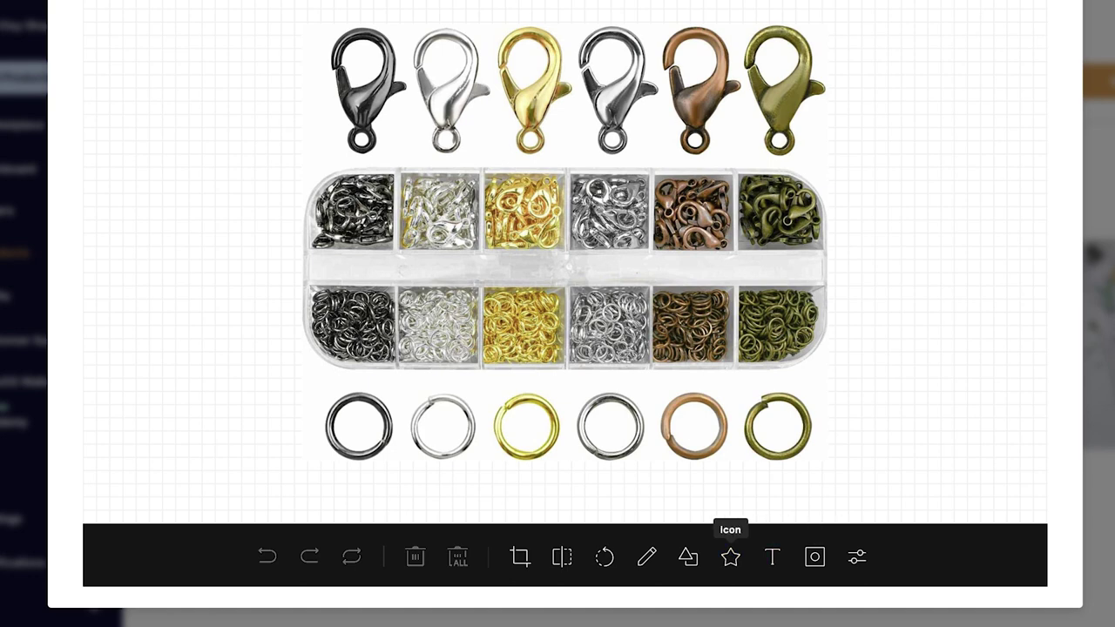
scroll(566, 348, up, 2)
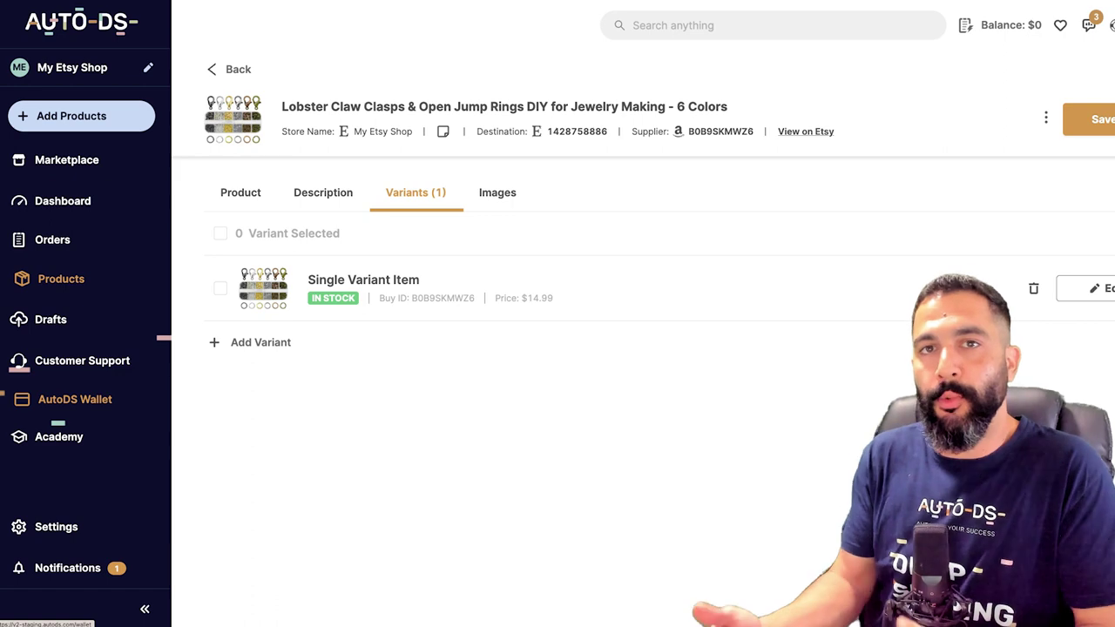
- Visit the AutoDS Wallet and Academy pages
click(75, 399)
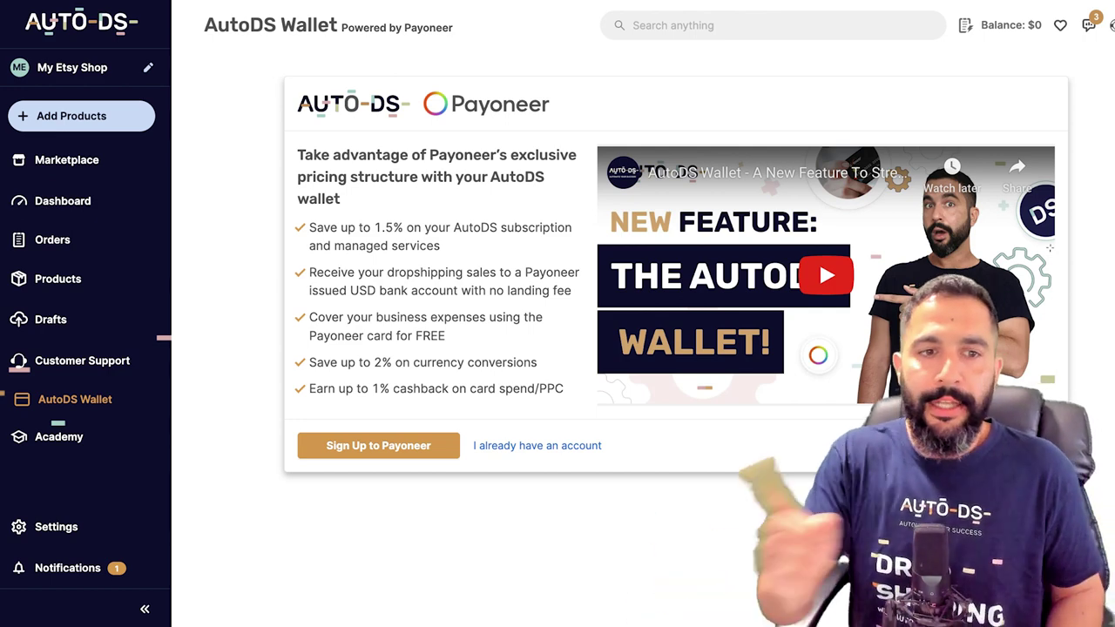
click(59, 437)
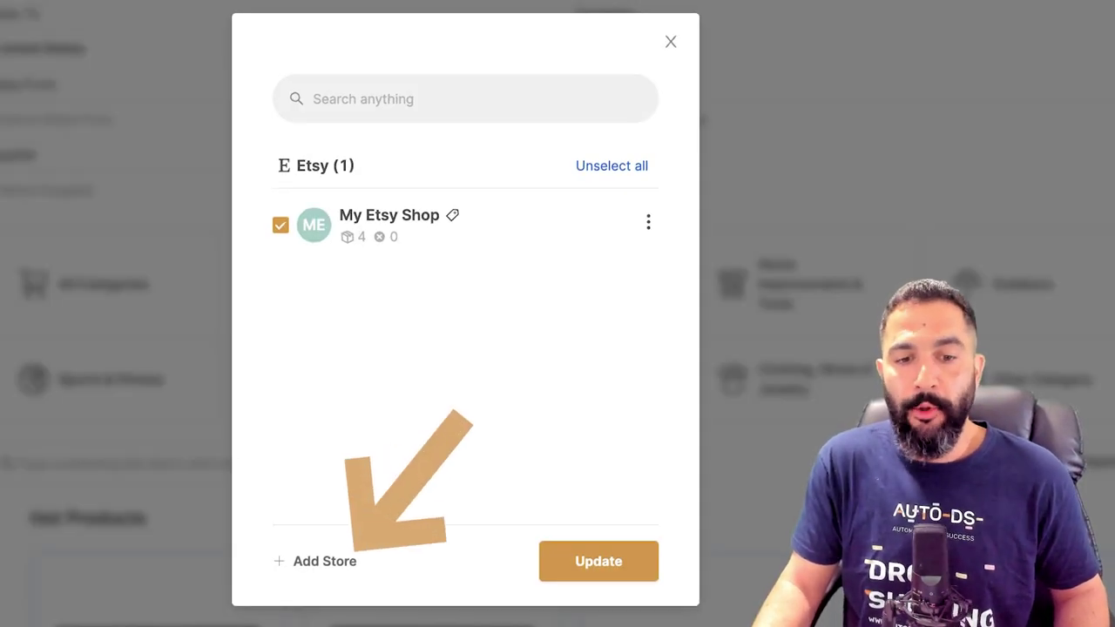
- Add a new store with Etsy Store as its type
click(324, 561)
click(351, 430)
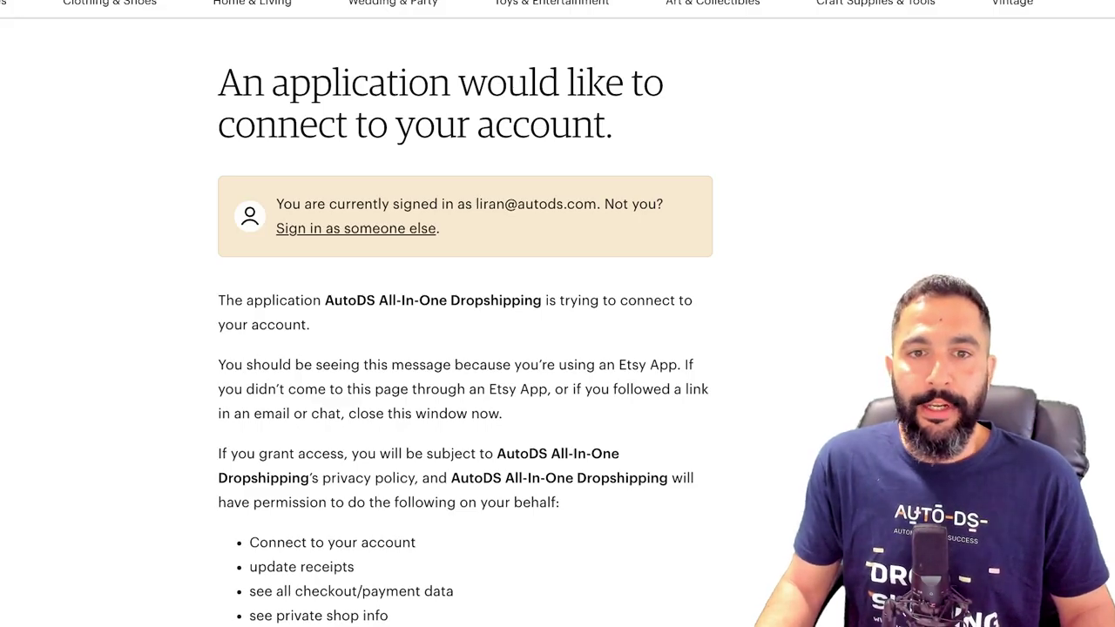
- Scroll through Etsy's access request for AutoDS All-In-One Dropshipping to the Grant Access button
scroll(558, 314, down, 2)
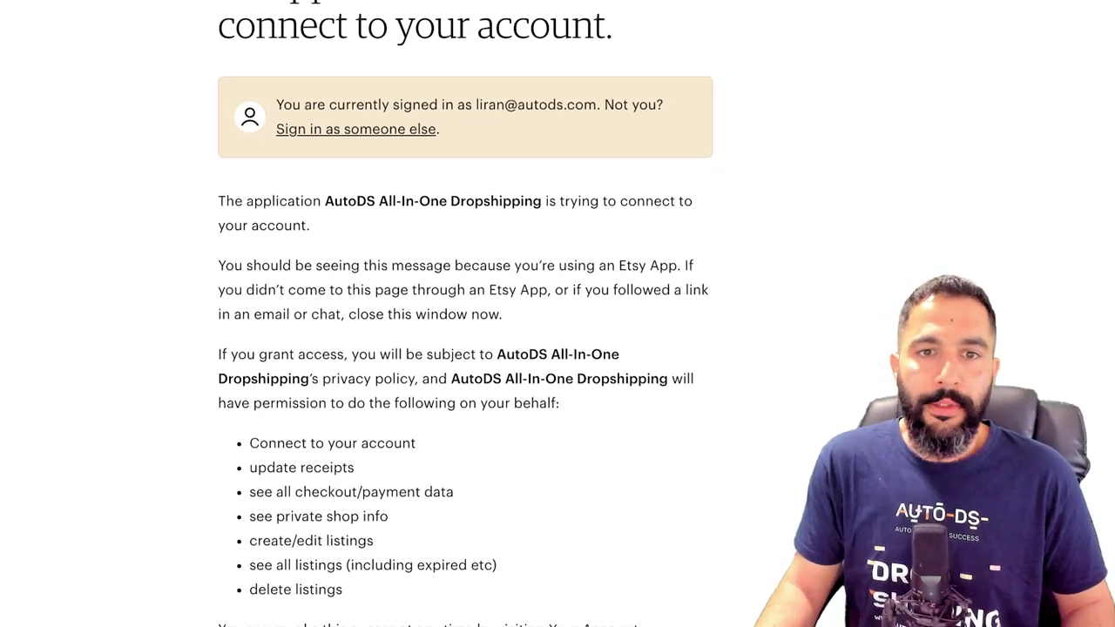
scroll(466, 313, down, 2)
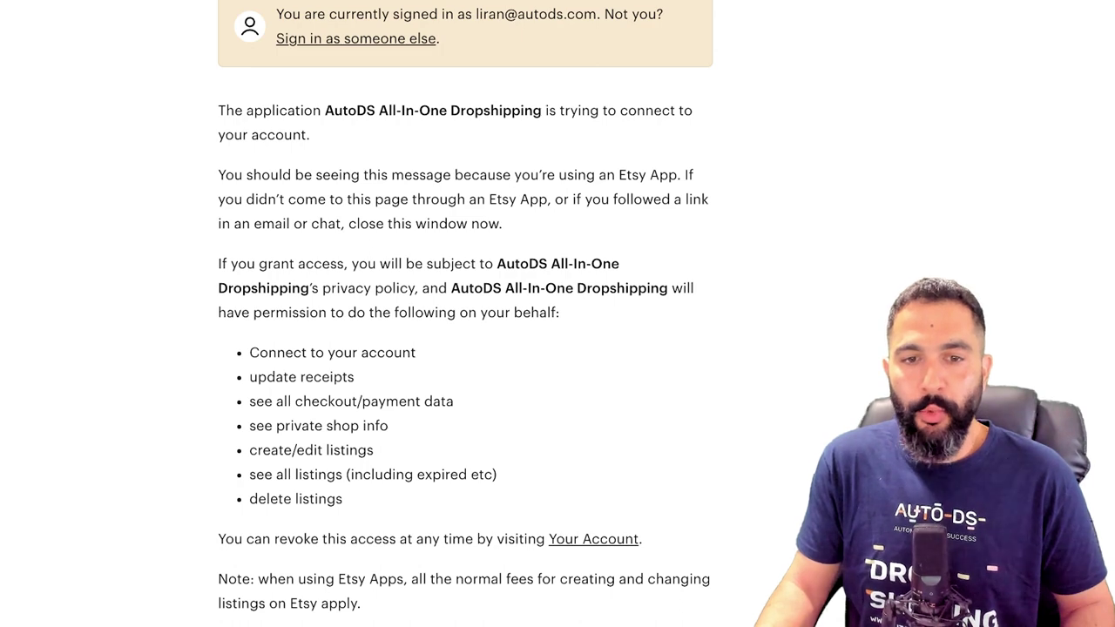
scroll(466, 314, down, 5)
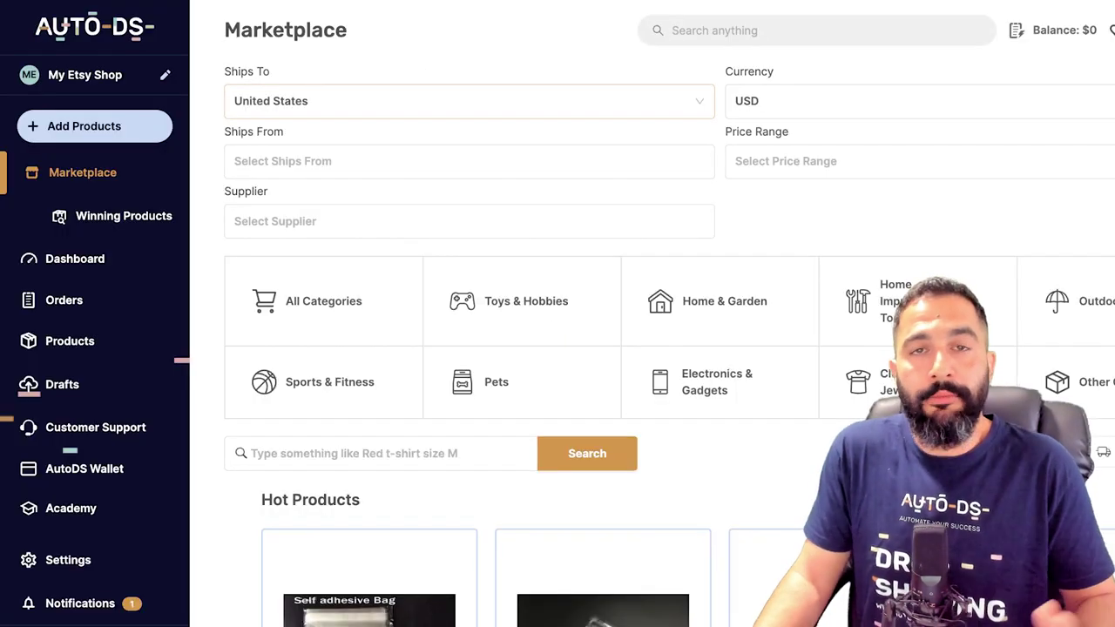